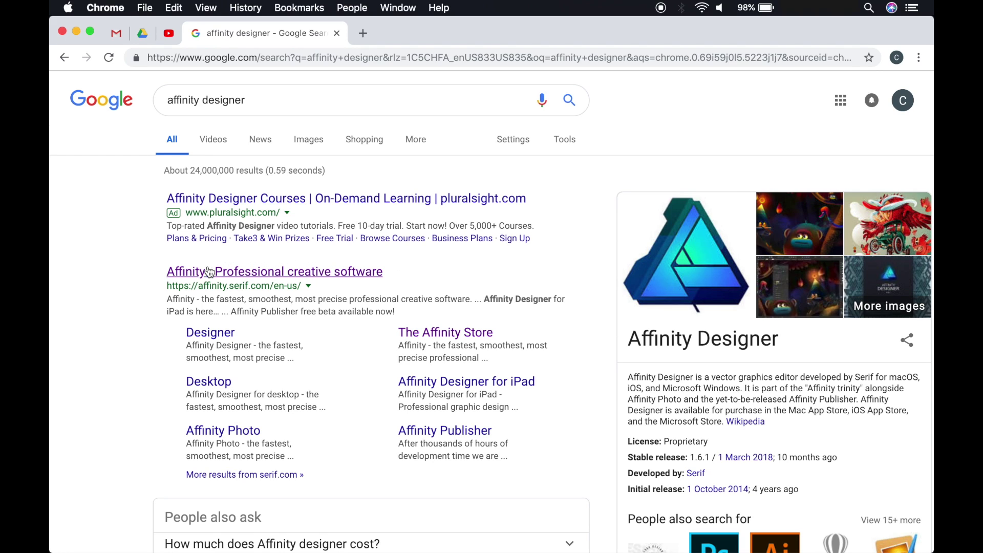
# Open the Affinity Designer for desktop page from the search results and view the operating system options in its order summary.
pyautogui.click(333, 277)
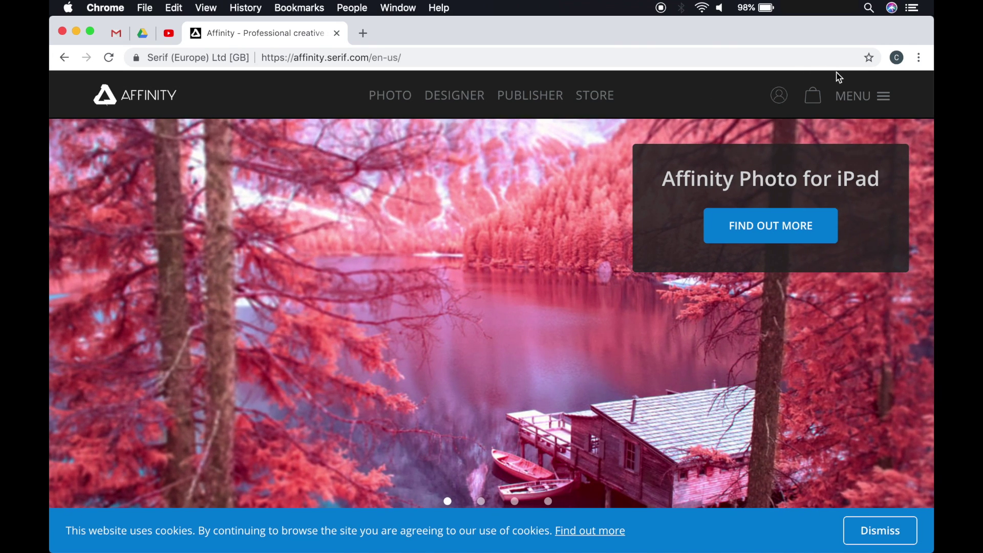
pyautogui.click(856, 97)
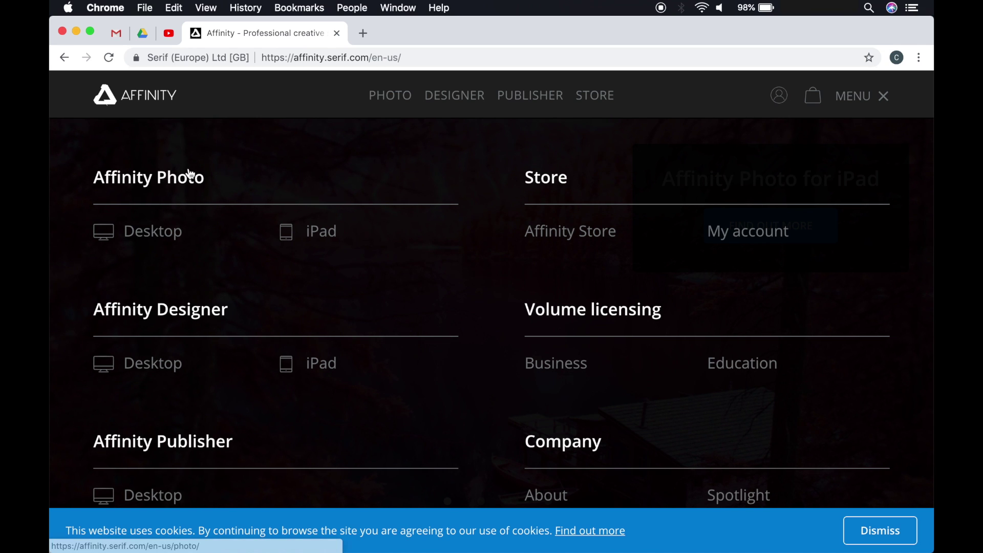
pyautogui.click(147, 367)
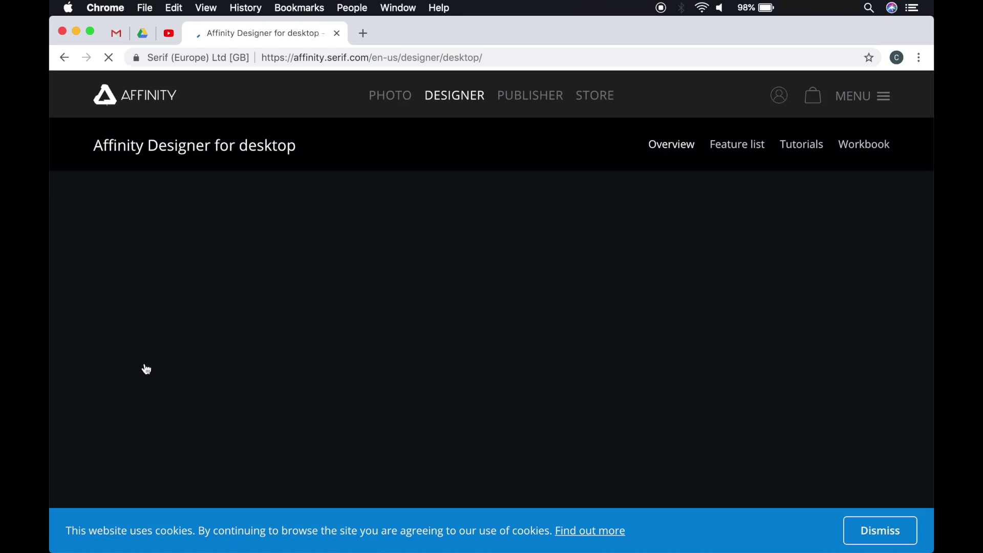
pyautogui.scroll(-7, 147, 369)
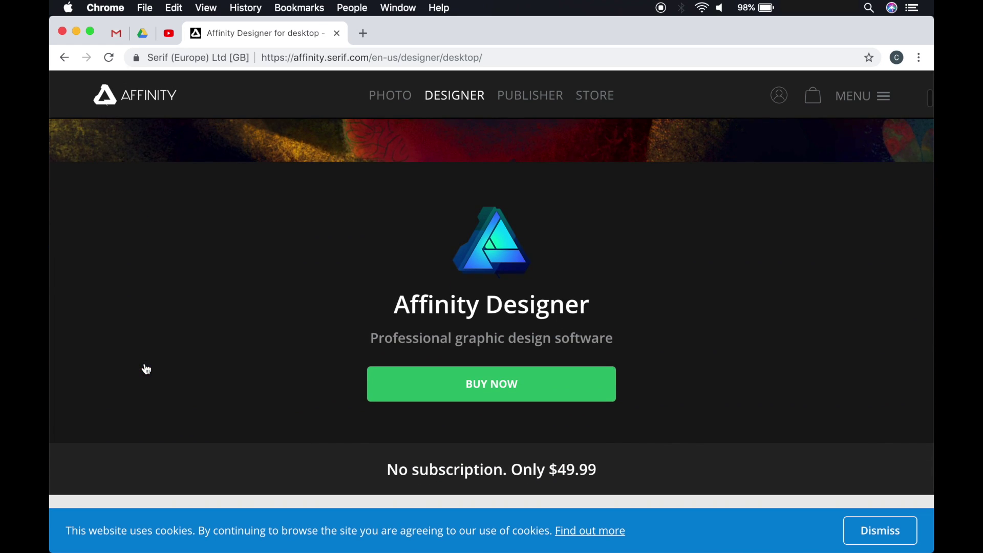
pyautogui.scroll(-2, 147, 369)
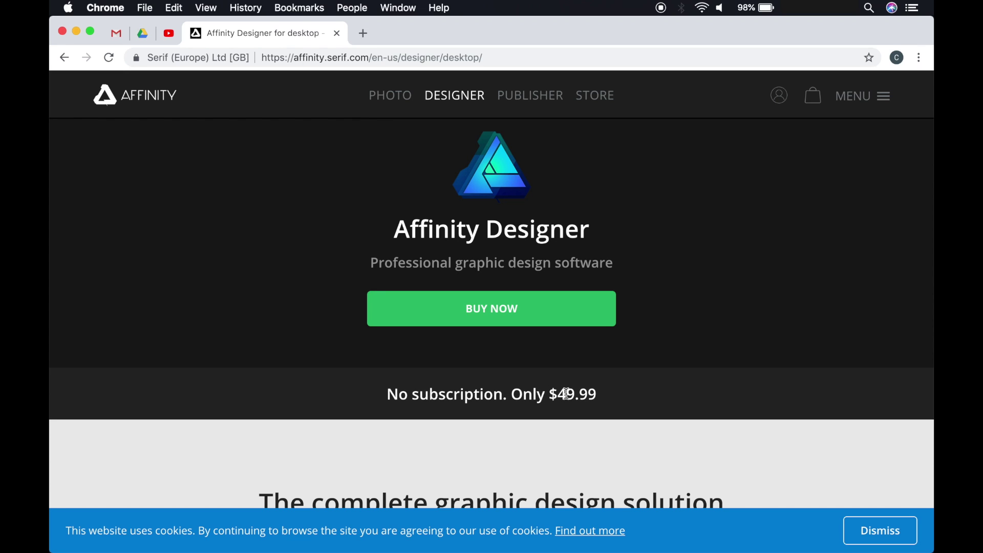
pyautogui.click(514, 316)
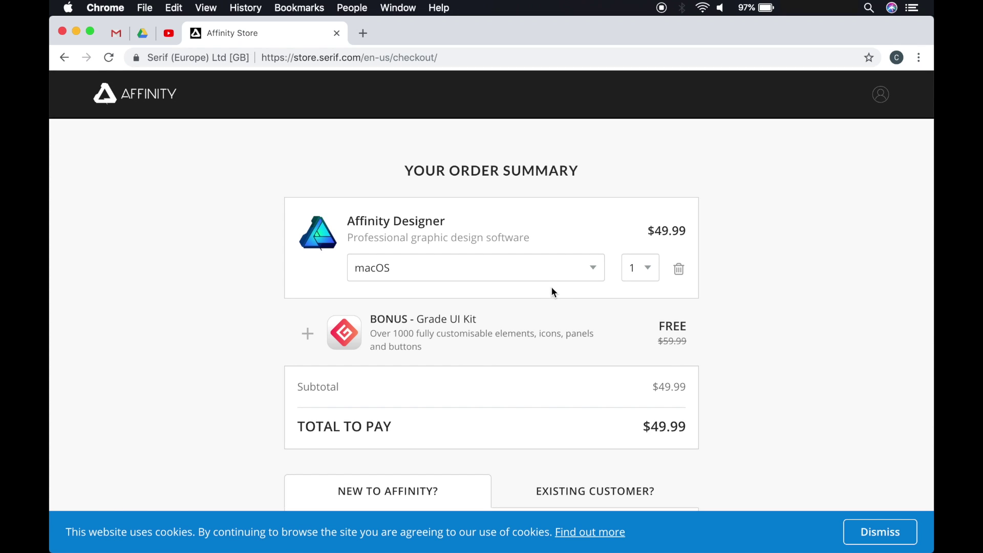
pyautogui.click(593, 272)
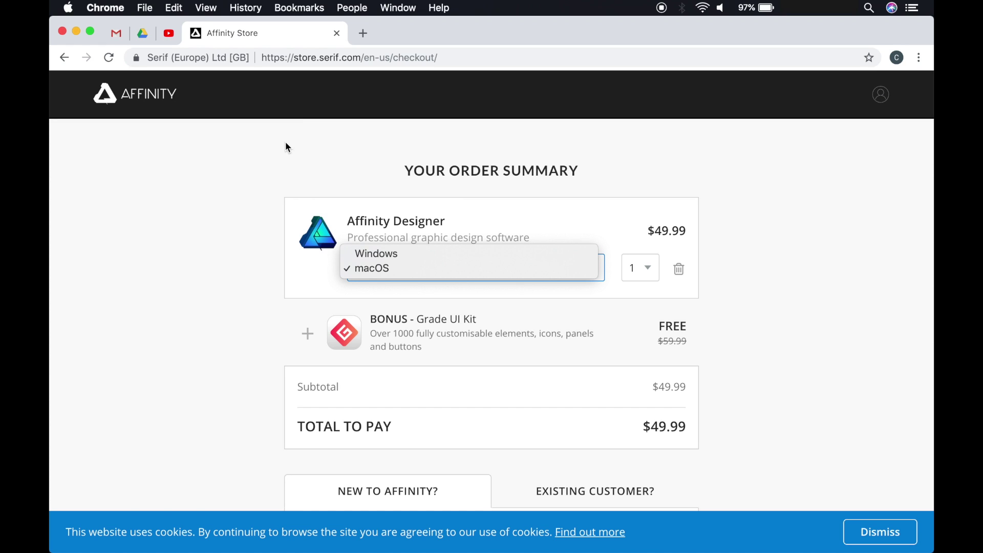
# Switch to Affinity Designer and start setting up a new document.
pyautogui.hotkey('ctrl', 'Right')
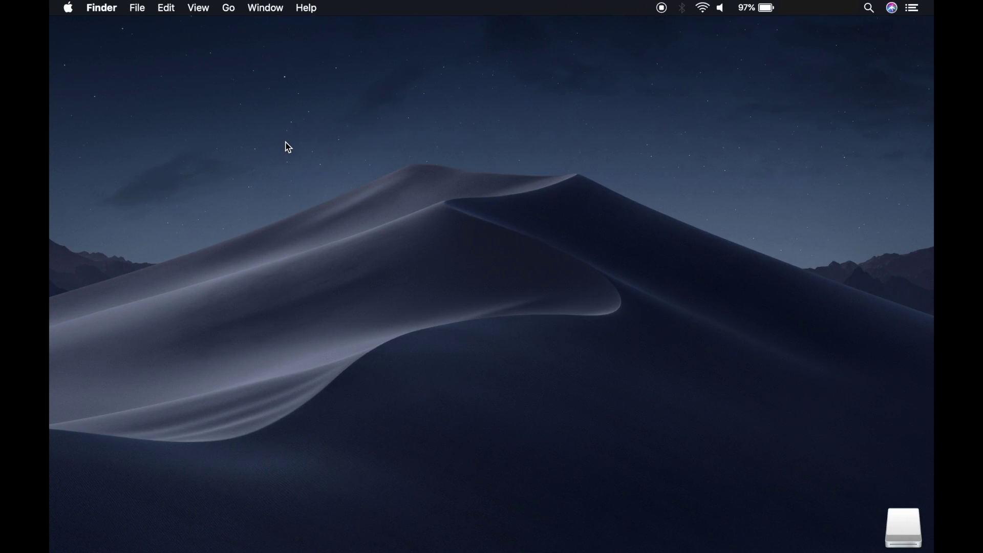
pyautogui.moveTo(51, 205)
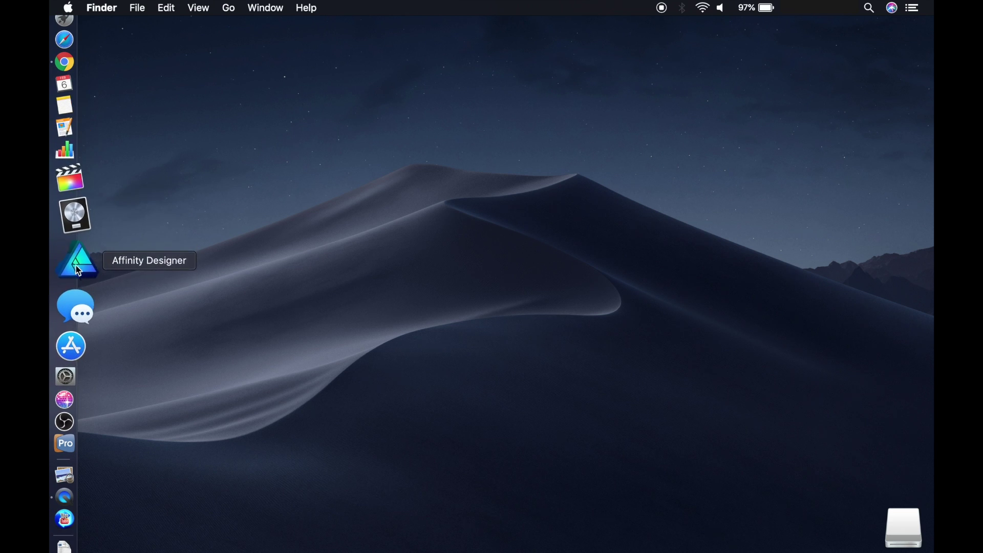
pyautogui.click(78, 271)
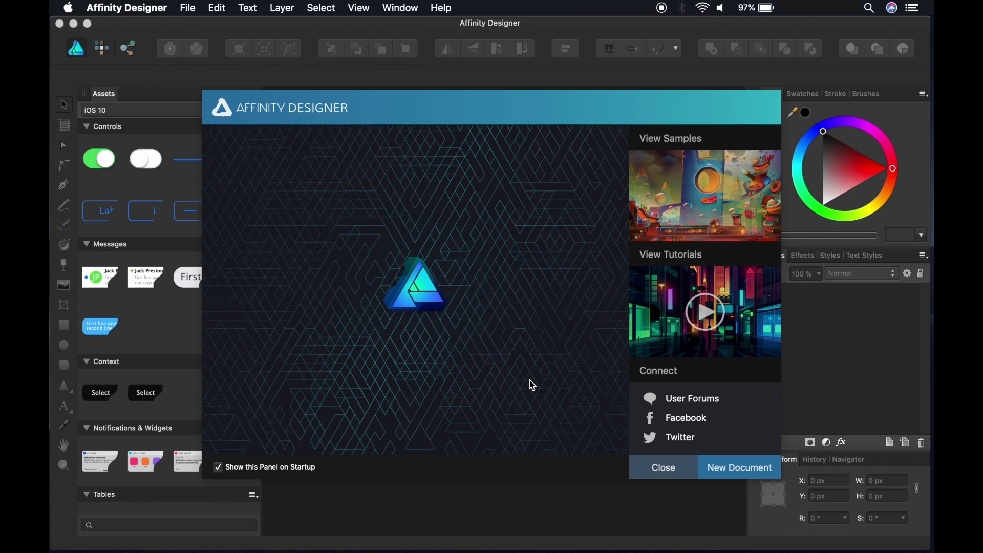
pyautogui.click(740, 469)
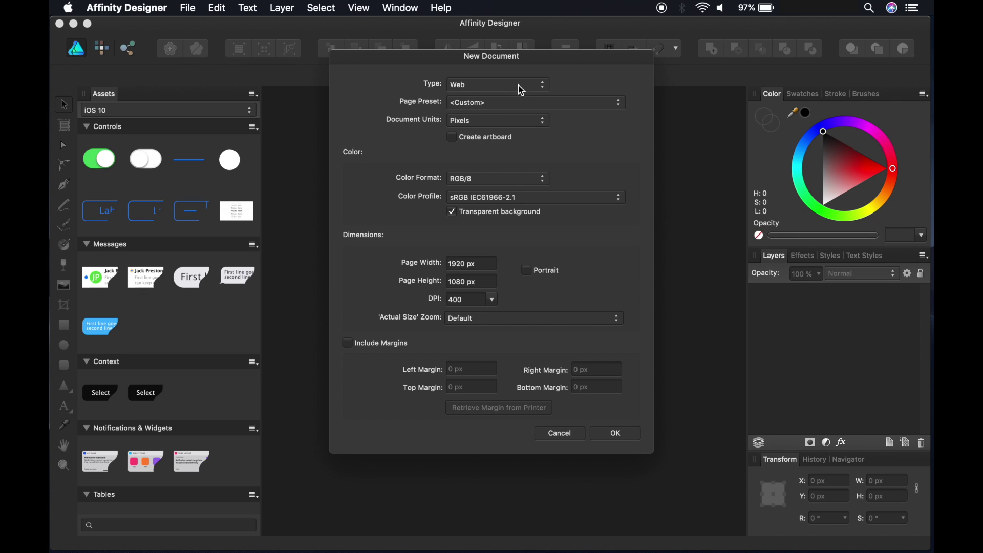
# Set the new document's type to Web and its document units to pixels.
pyautogui.click(523, 88)
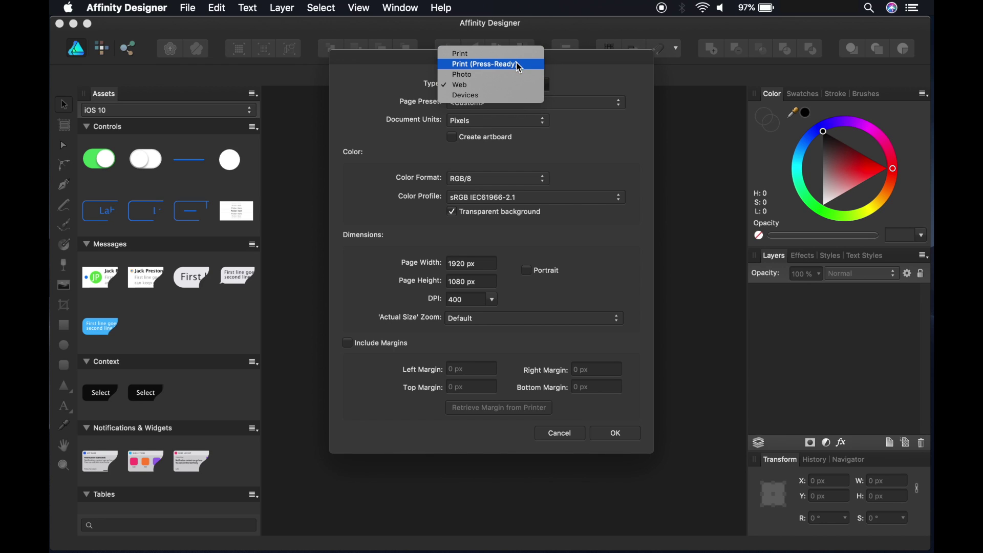
pyautogui.click(494, 86)
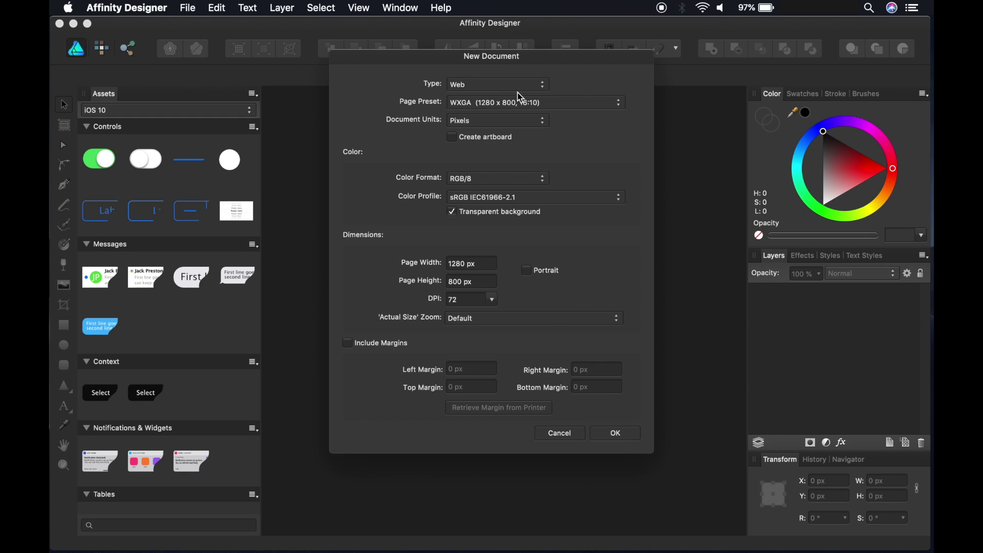
pyautogui.click(515, 123)
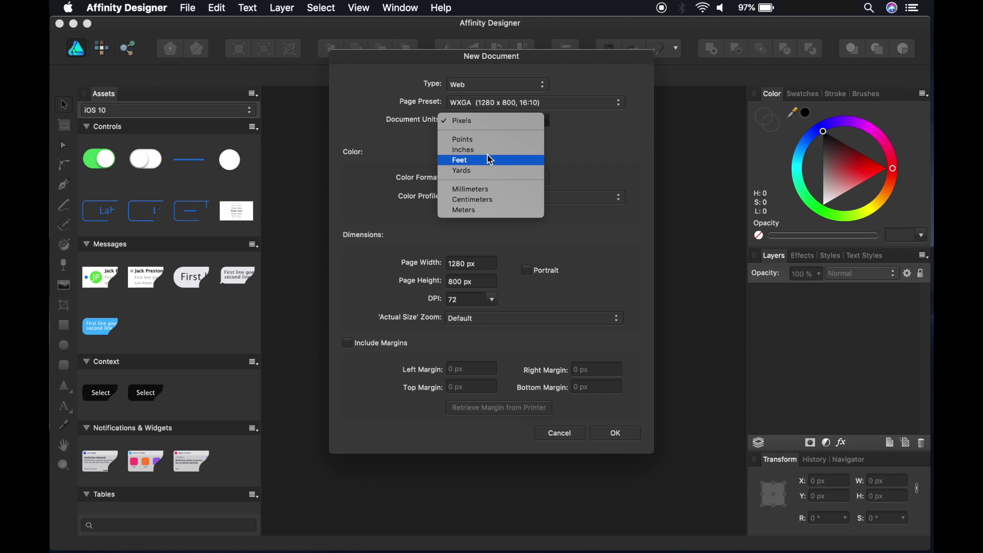
pyautogui.click(481, 127)
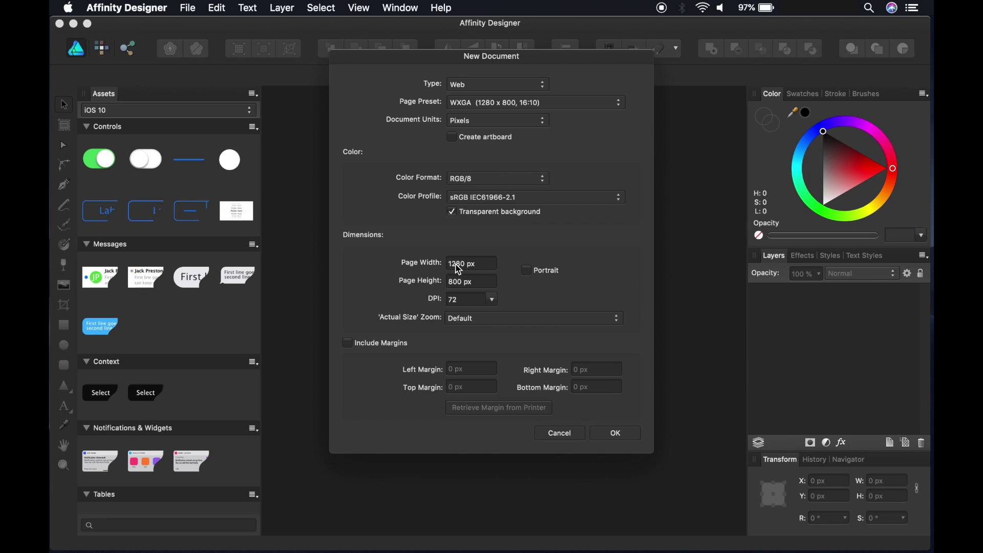
# Create the document with a page width of 1200 px, a page height of 1800 px and 400 DPI.
pyautogui.click(458, 266)
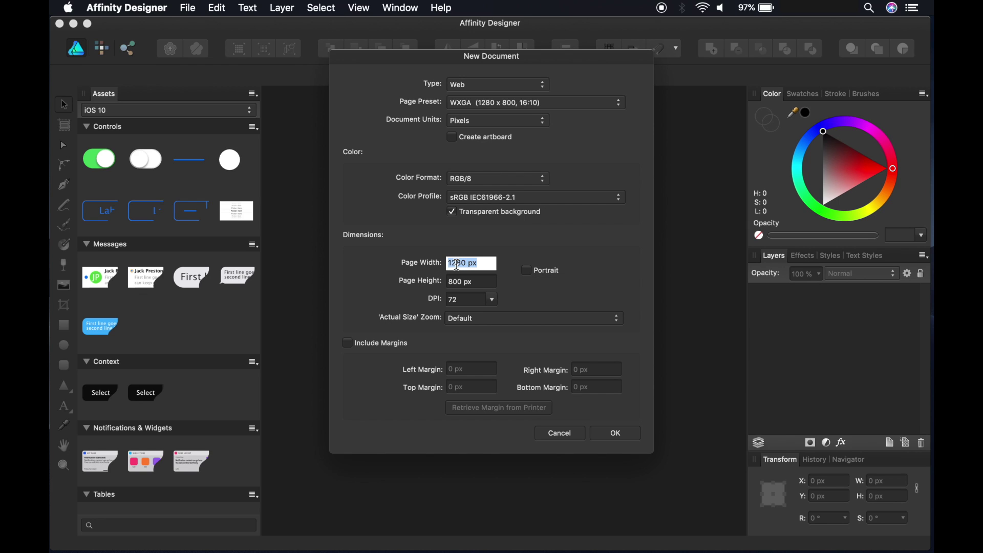
pyautogui.write('1200')
pyautogui.doubleClick(461, 281)
pyautogui.write('1800')
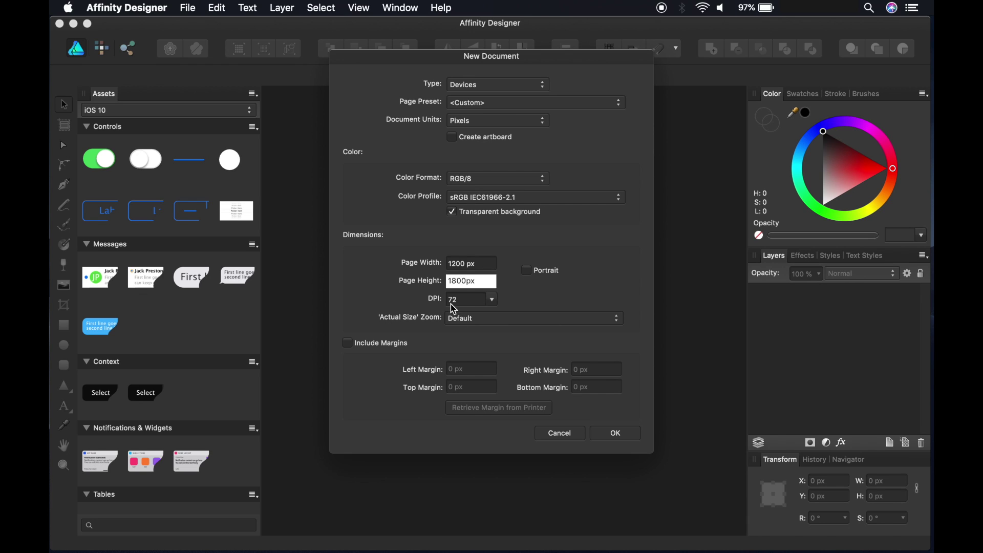
pyautogui.click(492, 299)
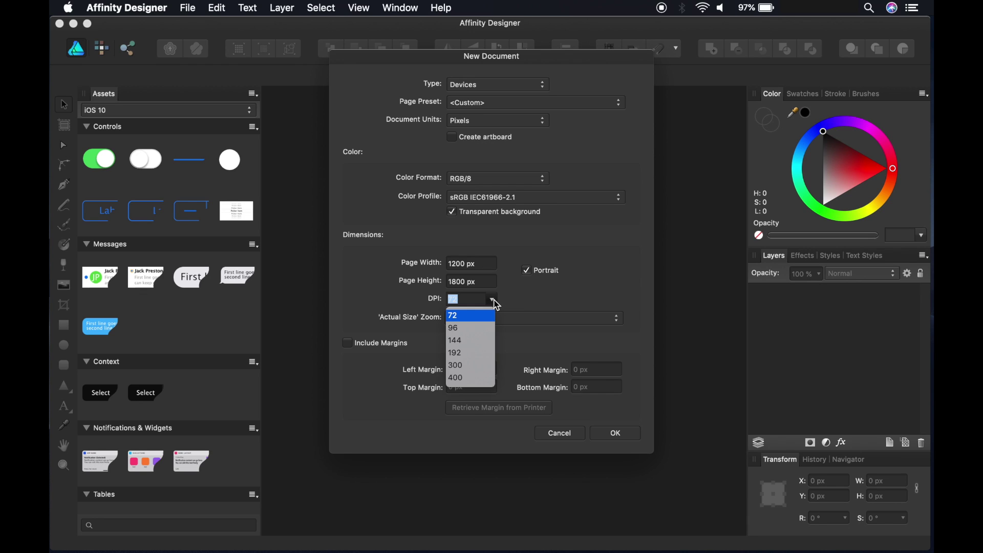
pyautogui.click(464, 379)
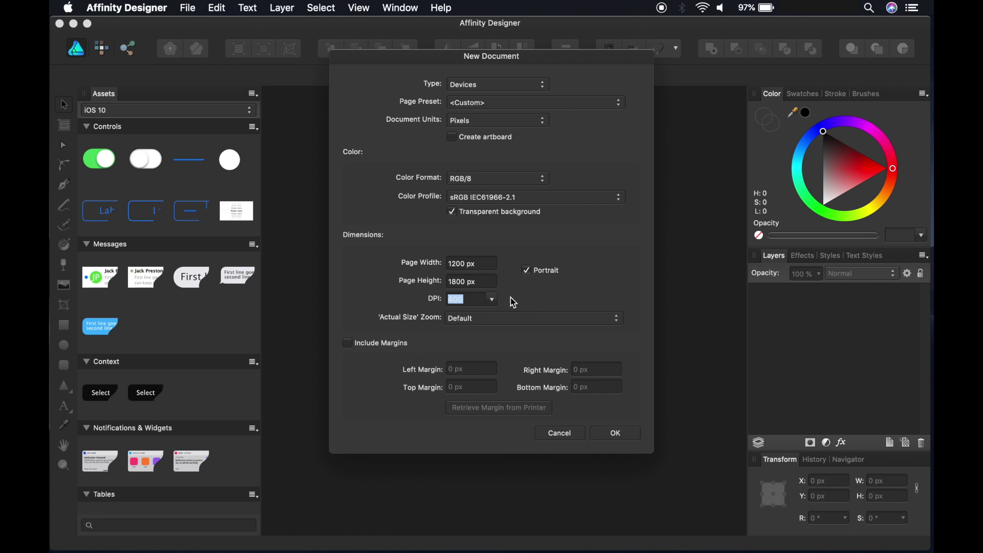
pyautogui.click(617, 435)
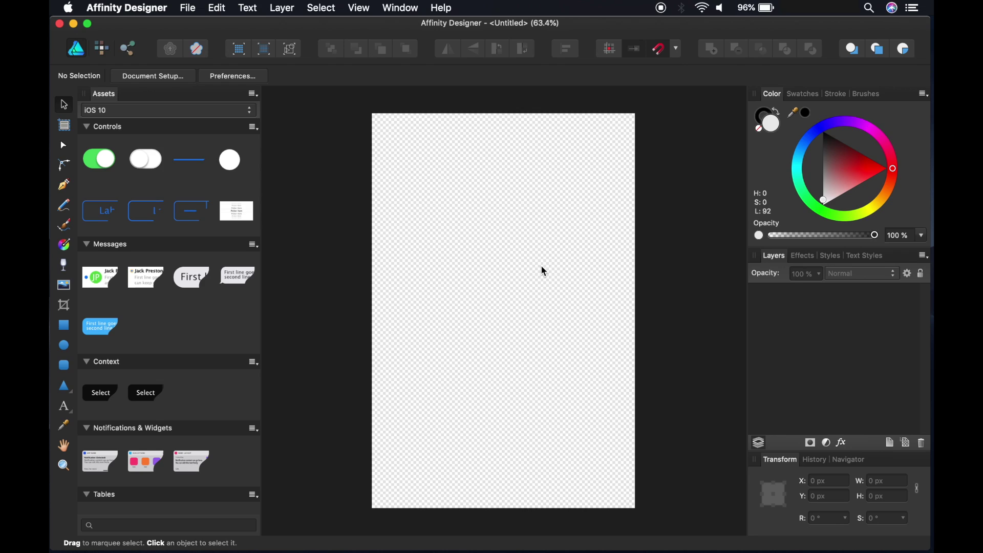
# Activate the Rectangle tool and set its fill to none.
pyautogui.click(65, 329)
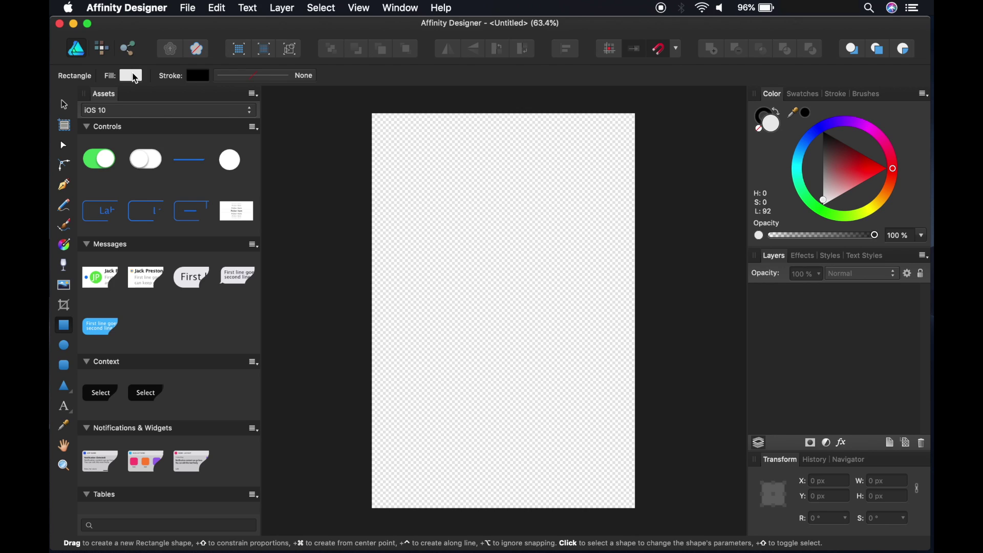
pyautogui.click(134, 77)
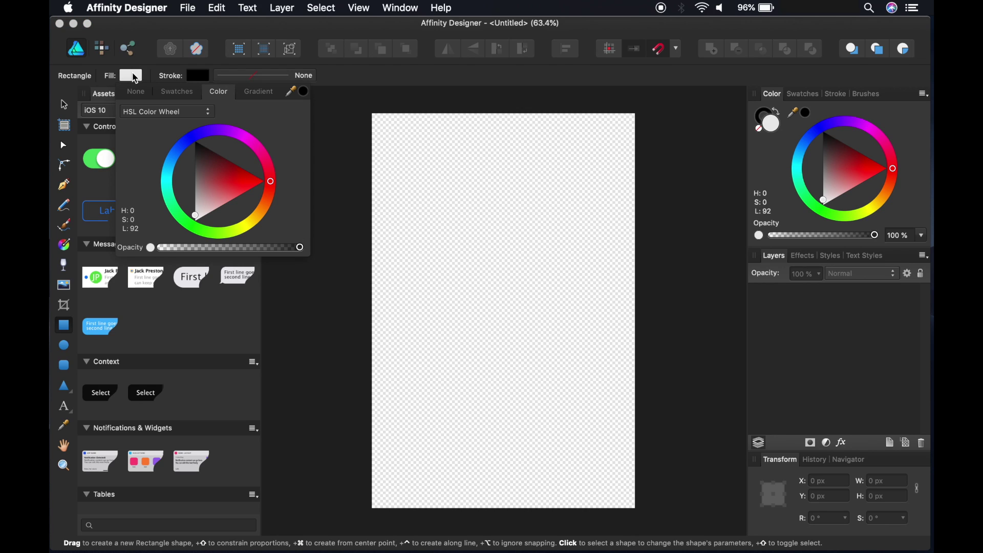
pyautogui.click(260, 93)
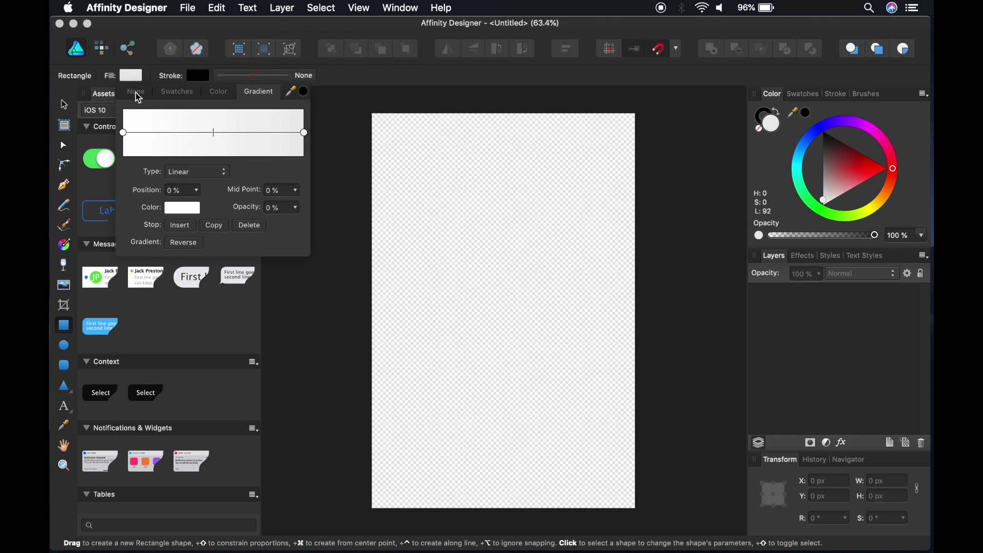
pyautogui.click(137, 93)
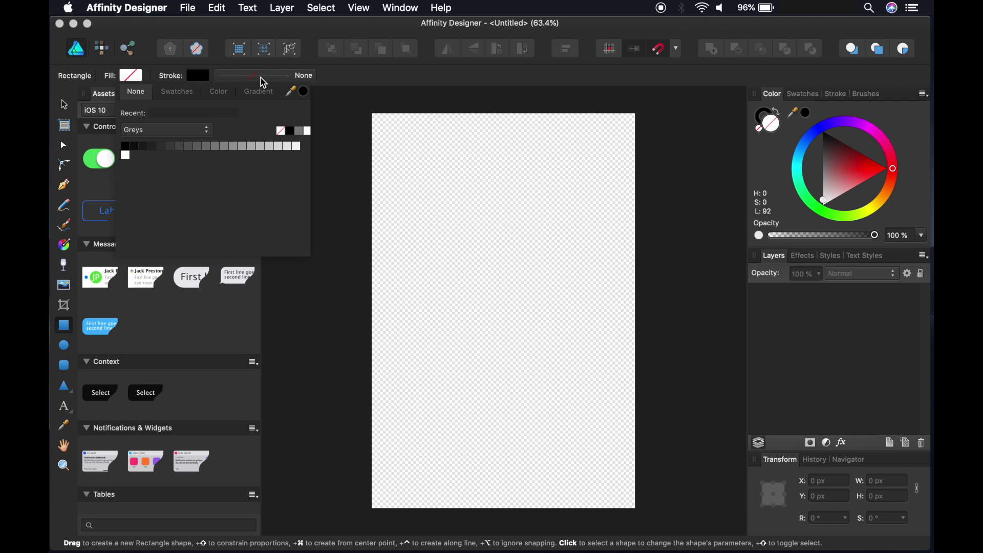
# Give the Rectangle tool a solid line stroke with a width of 2 pt.
pyautogui.click(305, 81)
pyautogui.click(304, 80)
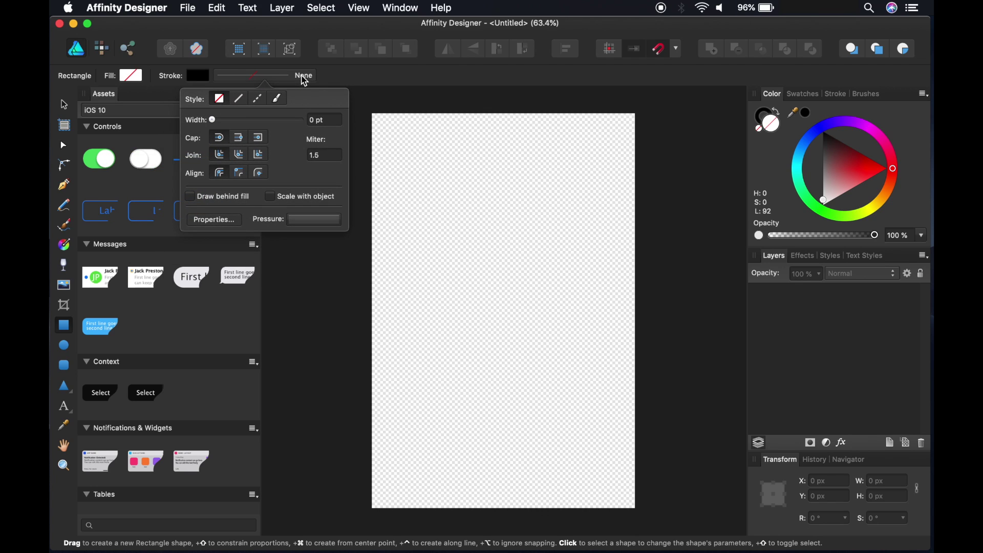
pyautogui.click(241, 105)
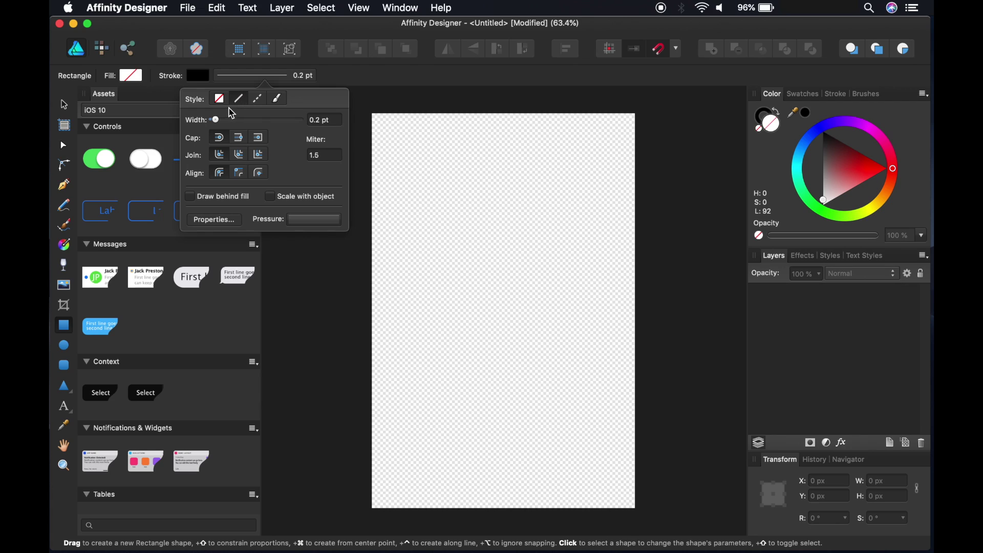
pyautogui.moveTo(216, 120); pyautogui.dragTo(239, 126)
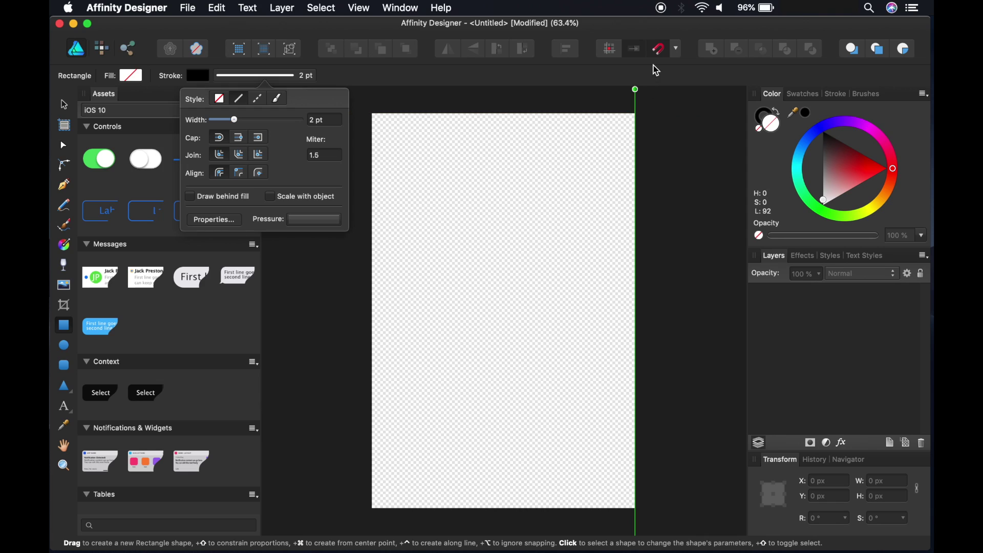
# With snapping enabled, draw a 1200 × 1800 px rectangle covering the whole page from corner to corner.
pyautogui.click(660, 50)
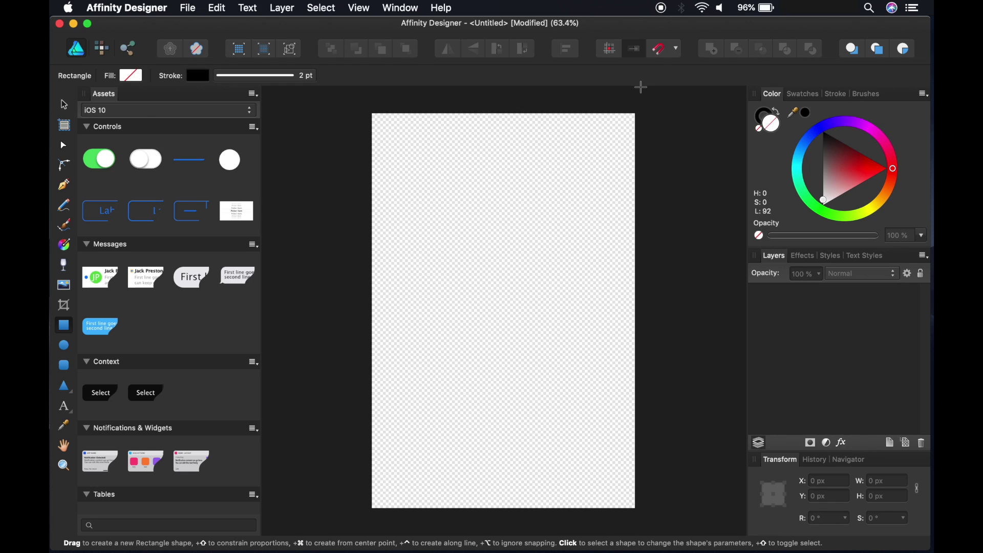
pyautogui.click(660, 52)
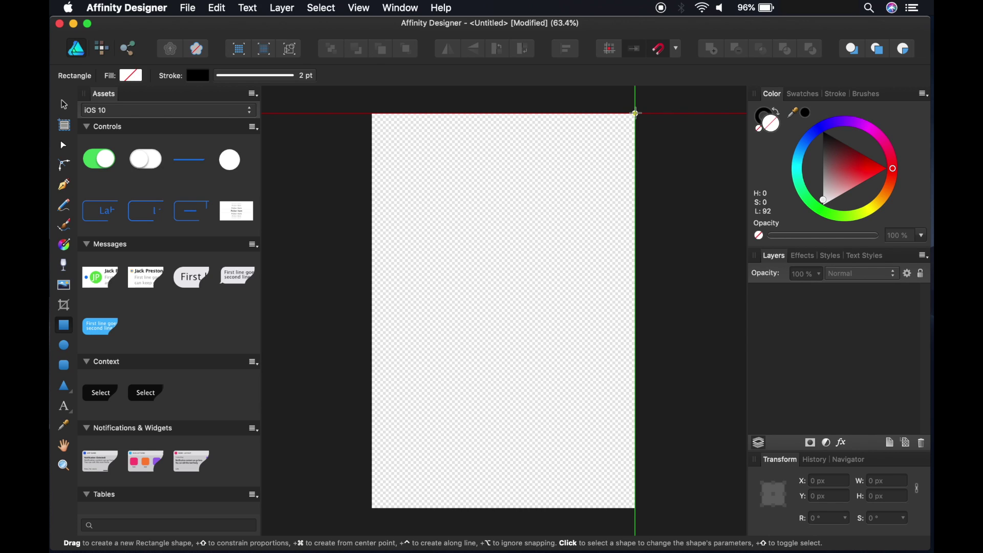
pyautogui.moveTo(635, 114)
pyautogui.mouseDown()
pyautogui.moveTo(505, 267)
pyautogui.moveTo(373, 508)
pyautogui.mouseUp()
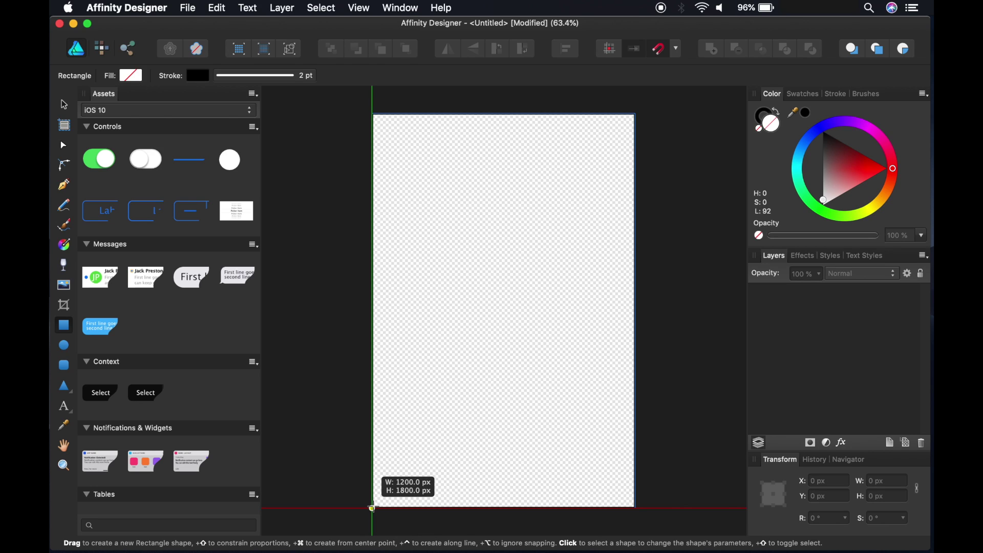
pyautogui.moveTo(374, 508); pyautogui.dragTo(373, 507)
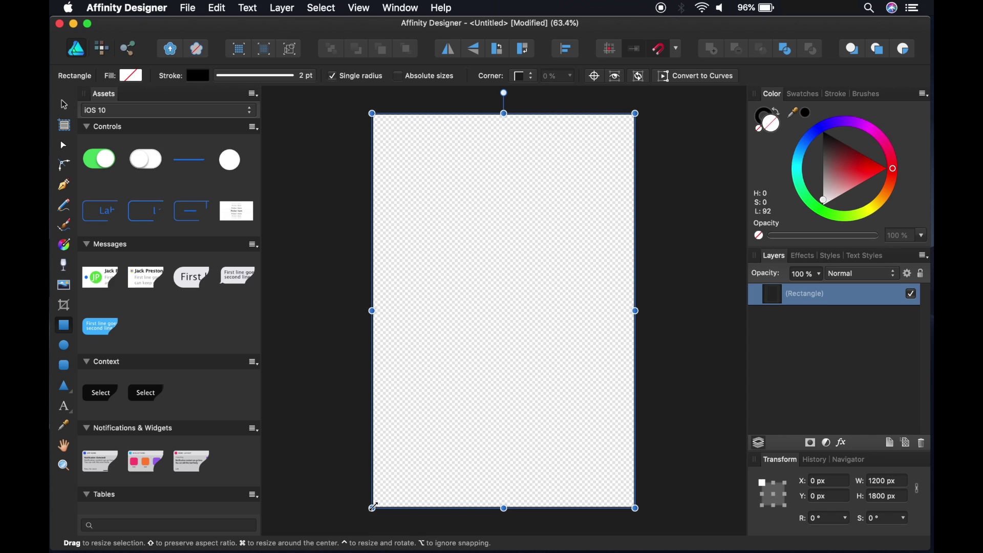
# Set the rectangle's stroke width to 25 pt and its stroke colour to near-white with H 0, S 0, L 99.
pyautogui.click(286, 76)
pyautogui.moveTo(235, 120)
pyautogui.mouseDown()
pyautogui.moveTo(301, 124)
pyautogui.moveTo(253, 130)
pyautogui.moveTo(310, 129)
pyautogui.moveTo(269, 129)
pyautogui.mouseUp()
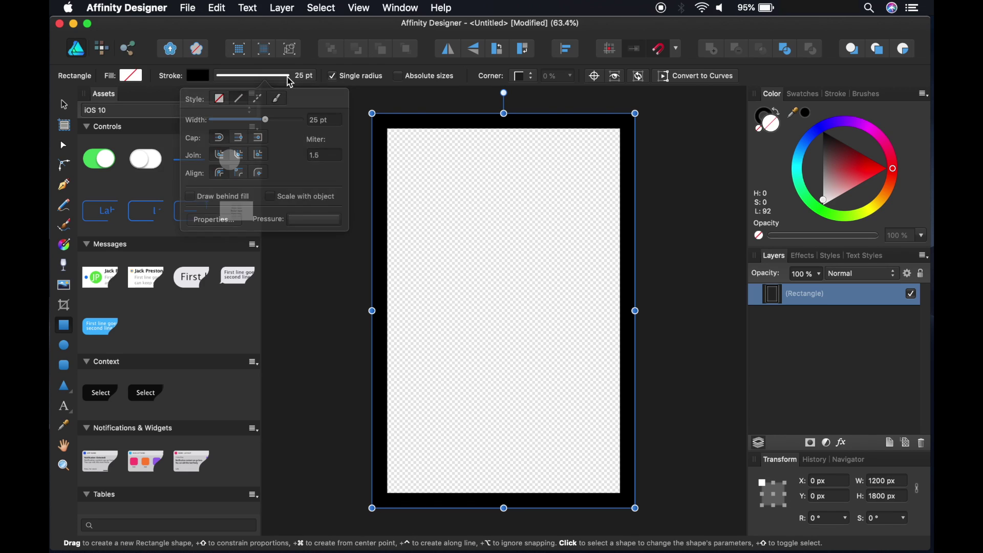
pyautogui.click(199, 77)
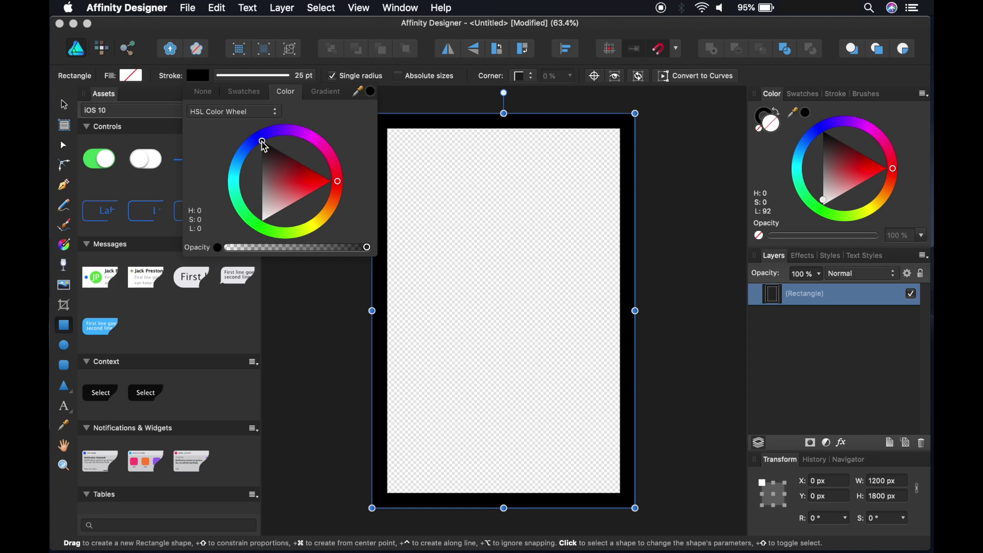
pyautogui.moveTo(264, 146); pyautogui.dragTo(257, 229)
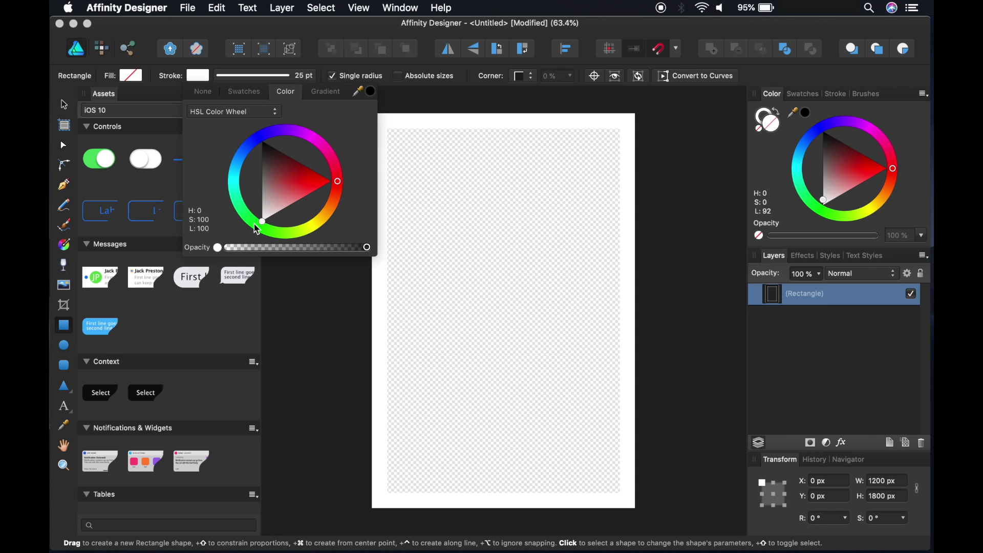
pyautogui.moveTo(258, 229)
pyautogui.mouseDown()
pyautogui.moveTo(255, 156)
pyautogui.moveTo(307, 176)
pyautogui.moveTo(313, 198)
pyautogui.moveTo(277, 188)
pyautogui.moveTo(311, 169)
pyautogui.moveTo(325, 177)
pyautogui.moveTo(272, 179)
pyautogui.moveTo(296, 183)
pyautogui.moveTo(263, 226)
pyautogui.mouseUp()
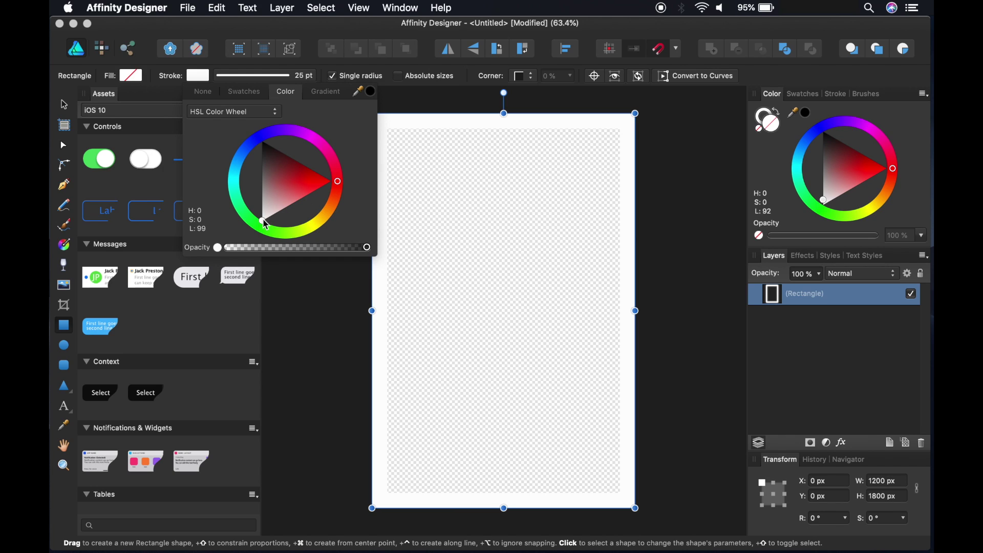
# Change the rectangle's stroke colour to blue with H 219, S 100, L 50, and deselect the rectangle.
pyautogui.moveTo(263, 222)
pyautogui.mouseDown()
pyautogui.moveTo(336, 184)
pyautogui.moveTo(327, 214)
pyautogui.moveTo(302, 232)
pyautogui.moveTo(274, 232)
pyautogui.moveTo(246, 210)
pyautogui.moveTo(248, 159)
pyautogui.moveTo(266, 143)
pyautogui.moveTo(321, 167)
pyautogui.moveTo(285, 143)
pyautogui.moveTo(269, 147)
pyautogui.moveTo(252, 163)
pyautogui.moveTo(253, 186)
pyautogui.moveTo(249, 154)
pyautogui.mouseUp()
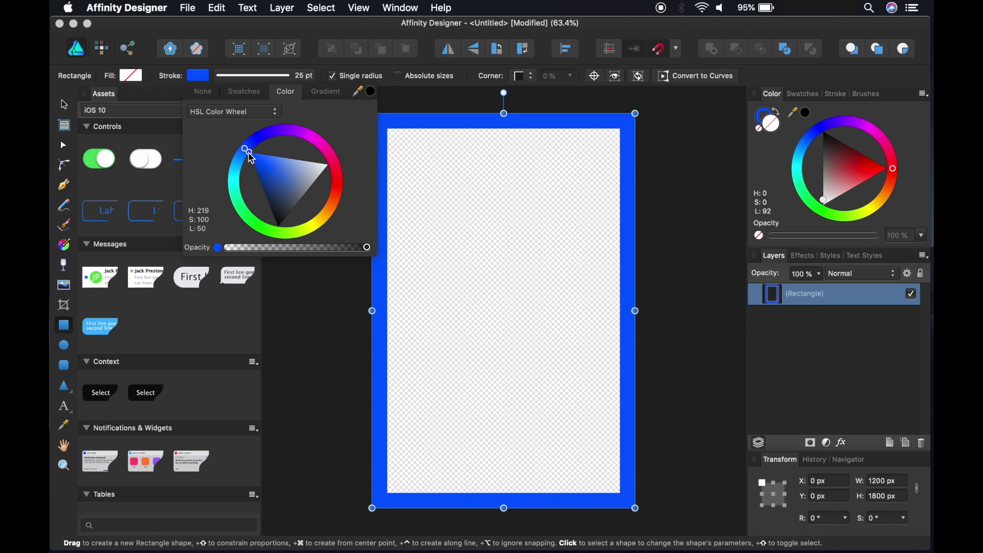
pyautogui.moveTo(251, 156)
pyautogui.mouseDown()
pyautogui.moveTo(277, 195)
pyautogui.moveTo(298, 162)
pyautogui.moveTo(350, 175)
pyautogui.moveTo(299, 220)
pyautogui.moveTo(281, 257)
pyautogui.moveTo(362, 180)
pyautogui.moveTo(314, 266)
pyautogui.moveTo(362, 174)
pyautogui.moveTo(282, 255)
pyautogui.moveTo(343, 173)
pyautogui.moveTo(283, 225)
pyautogui.moveTo(290, 245)
pyautogui.moveTo(242, 169)
pyautogui.mouseUp()
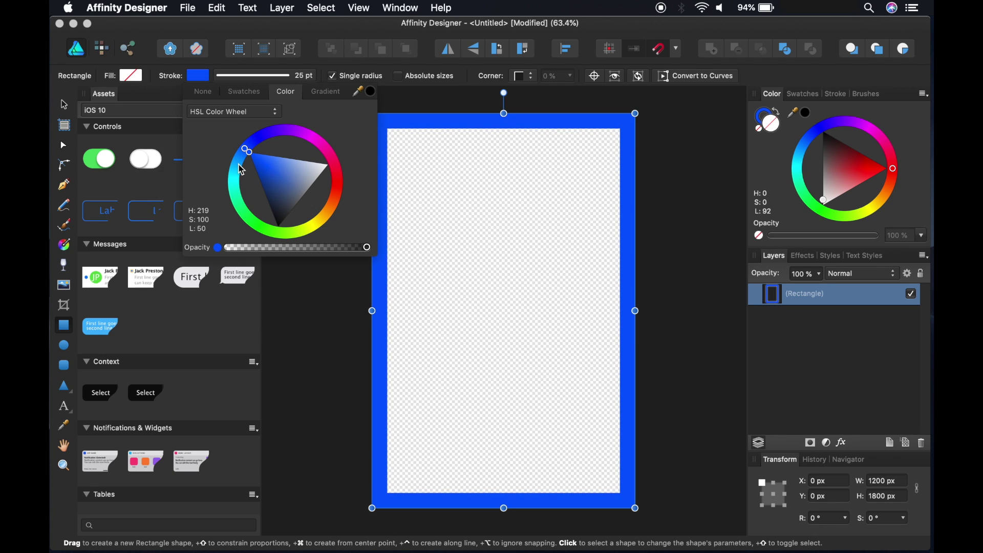
pyautogui.click(65, 108)
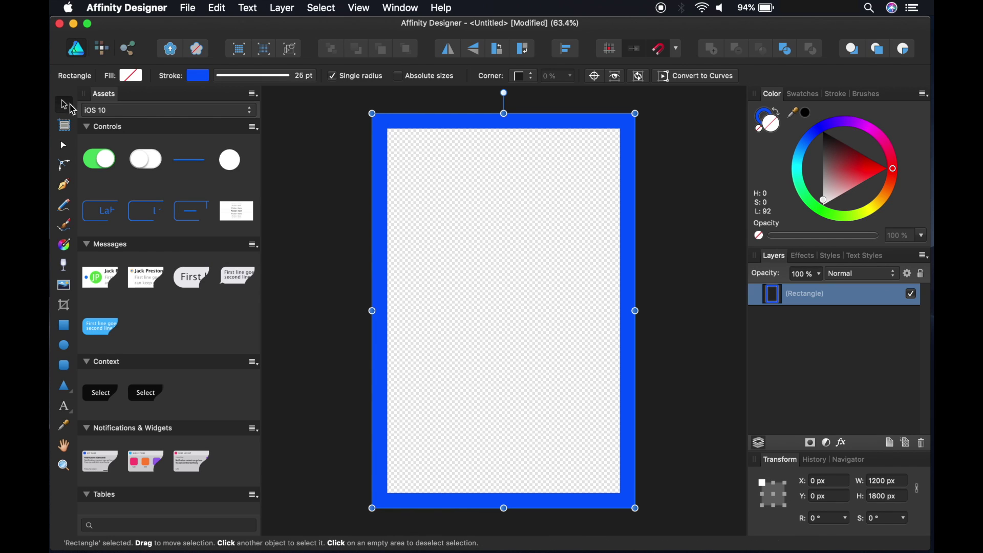
pyautogui.click(304, 189)
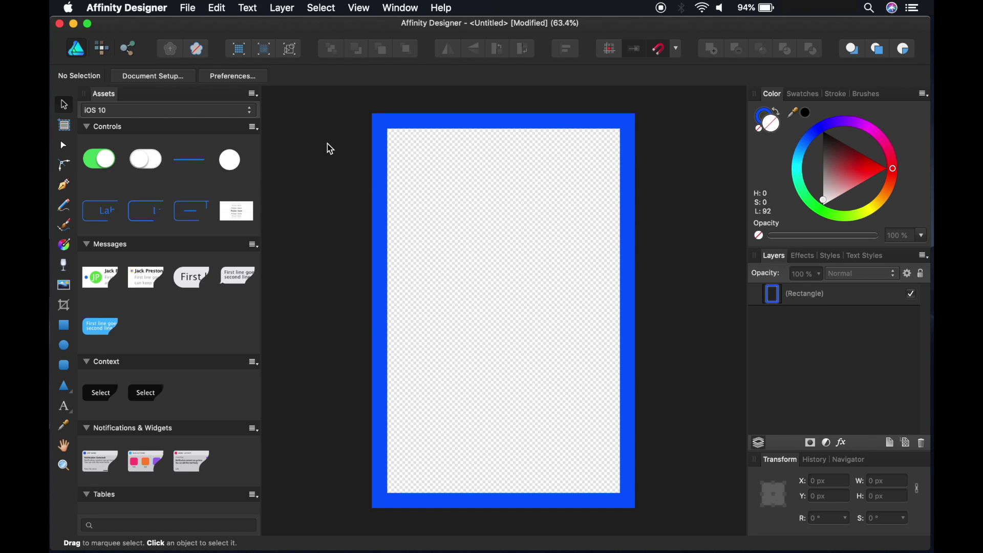
# Open the export settings for the document.
pyautogui.click(188, 8)
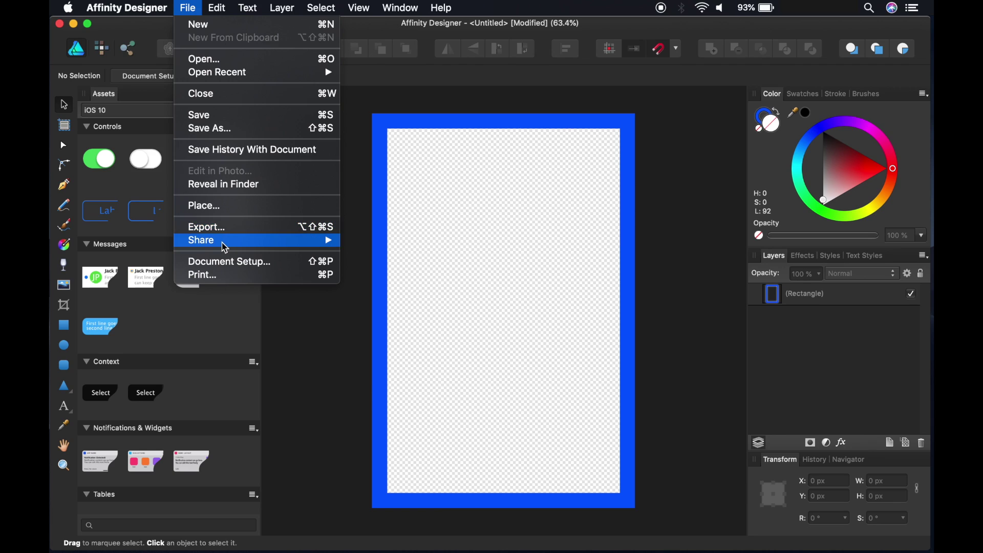
pyautogui.moveTo(225, 248)
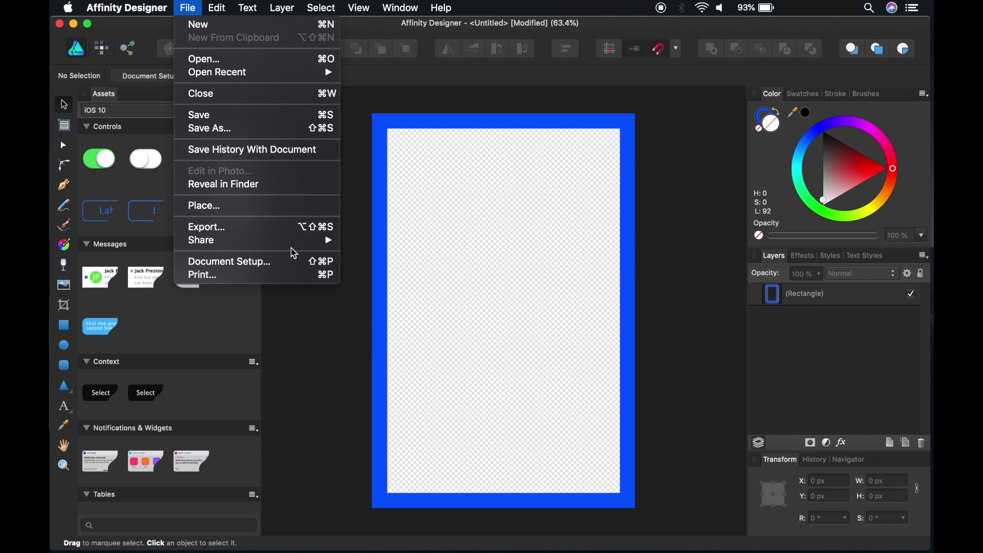
pyautogui.click(253, 231)
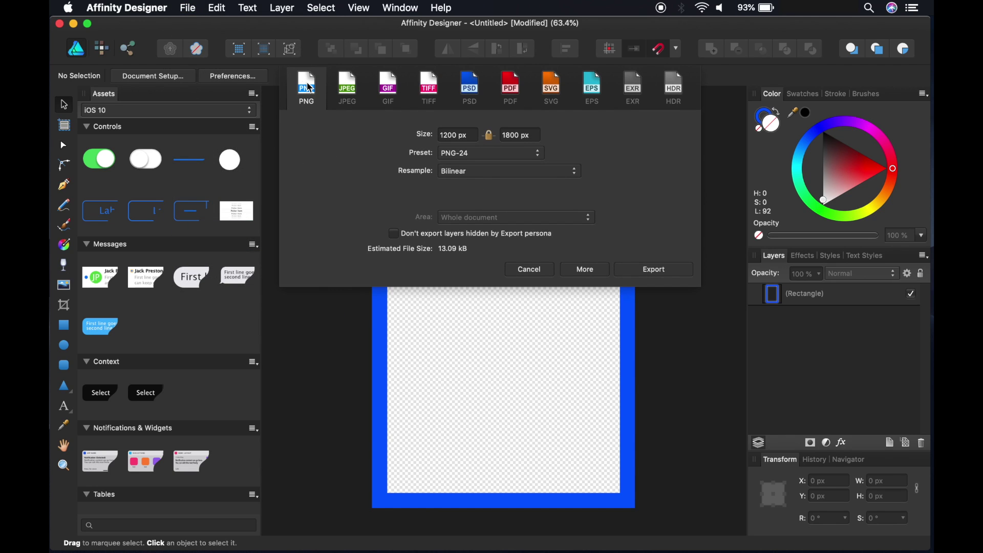
# Look through the export settings of each file format from JPEG to HDR, and return to PNG.
pyautogui.click(346, 88)
pyautogui.click(387, 88)
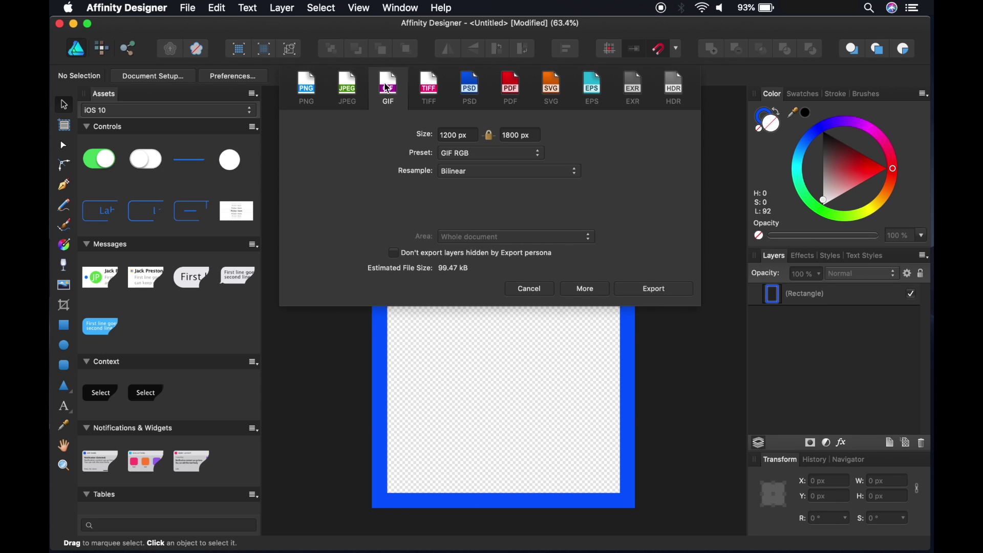
pyautogui.click(429, 89)
pyautogui.click(476, 91)
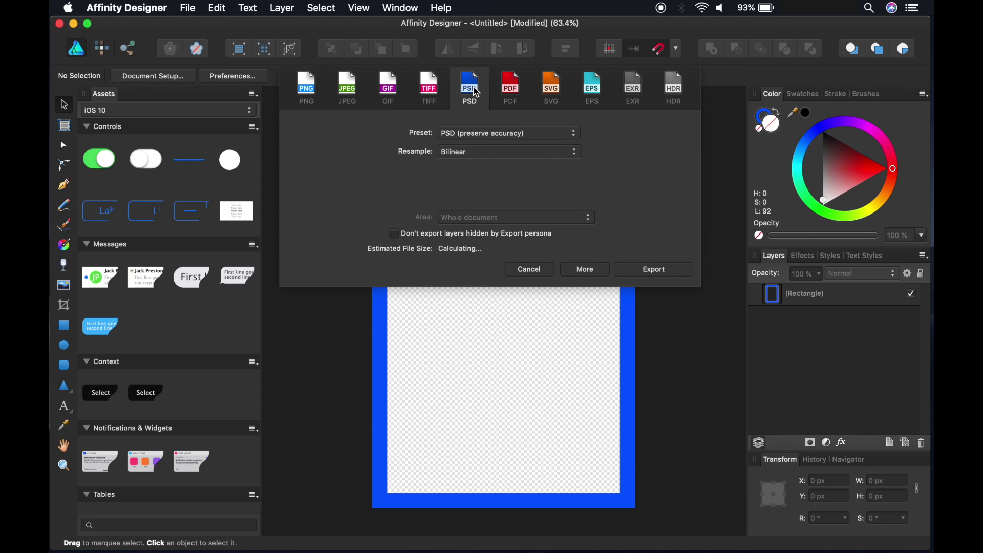
pyautogui.click(504, 92)
pyautogui.click(556, 95)
pyautogui.click(593, 94)
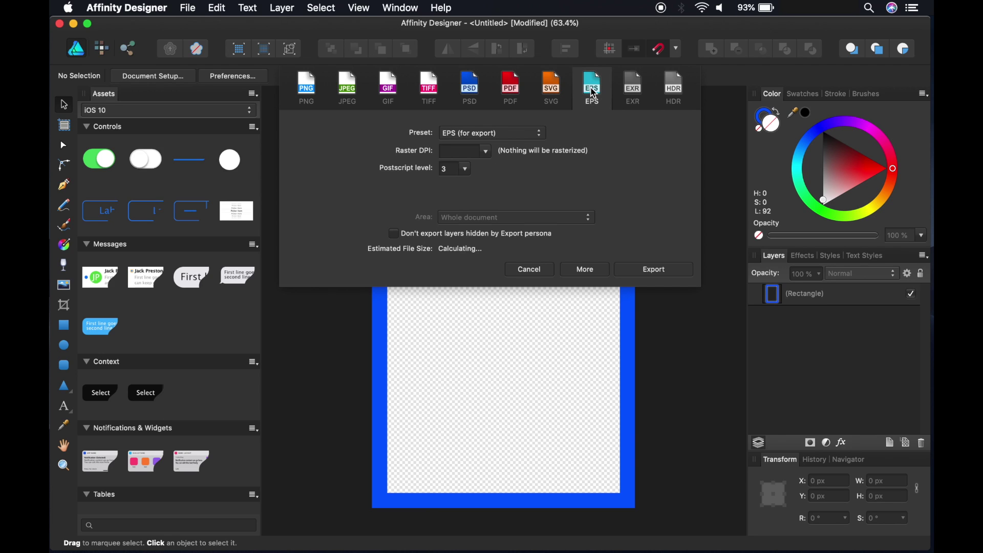
pyautogui.click(634, 95)
pyautogui.click(675, 96)
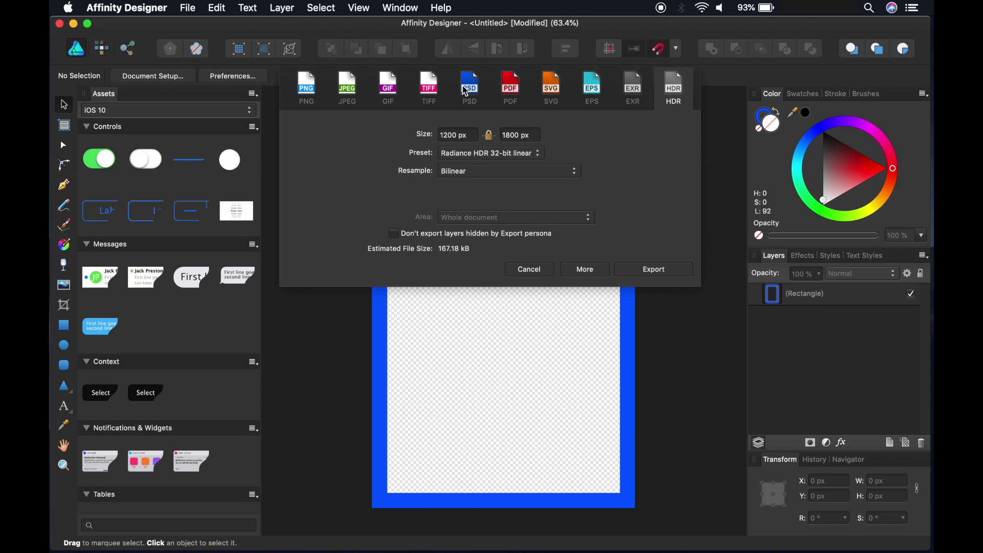
pyautogui.click(308, 90)
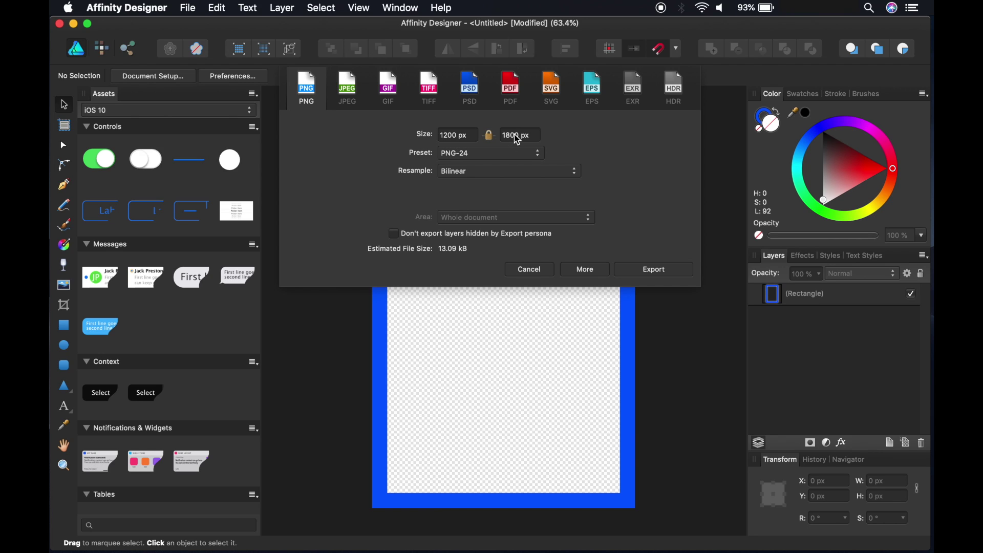
# Try an export width of 1800 px with locked proportions, and set the width back to 1200 px.
pyautogui.doubleClick(451, 136)
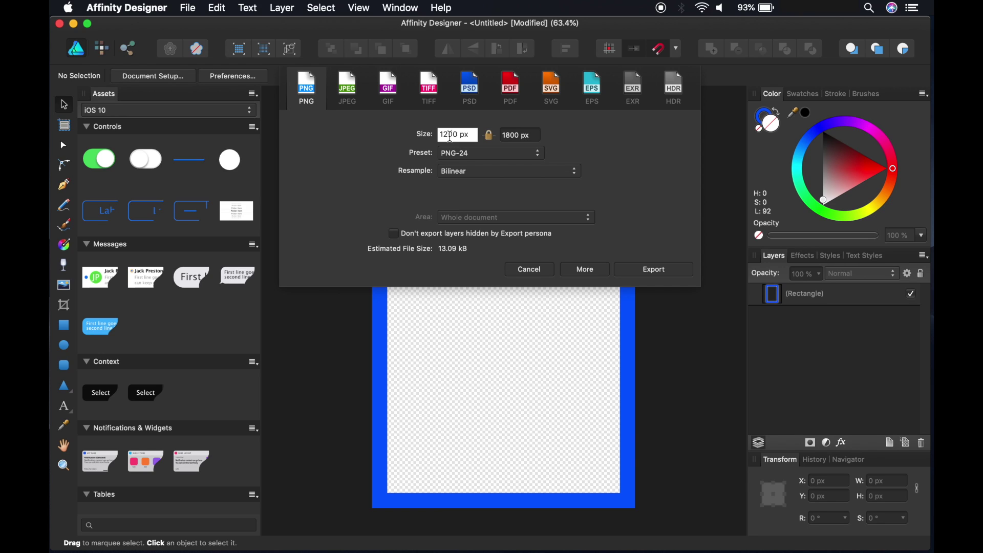
pyautogui.write('1800')
pyautogui.press('Return')
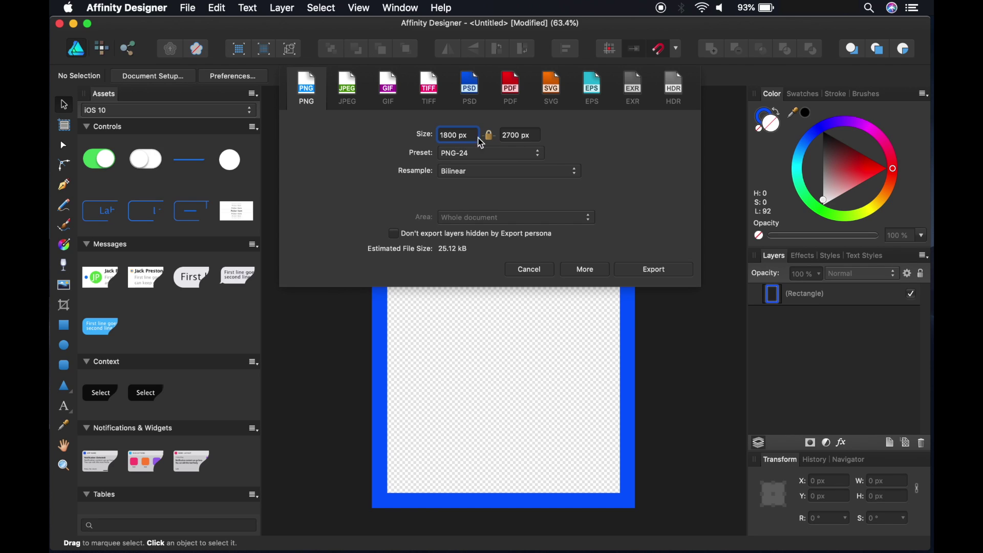
pyautogui.doubleClick(451, 135)
pyautogui.write('1200')
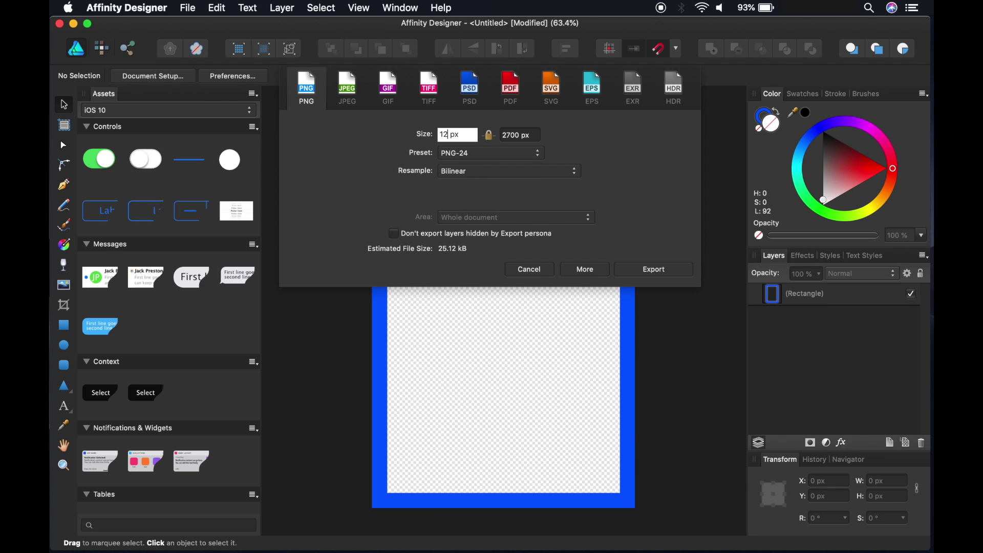
pyautogui.press('Return')
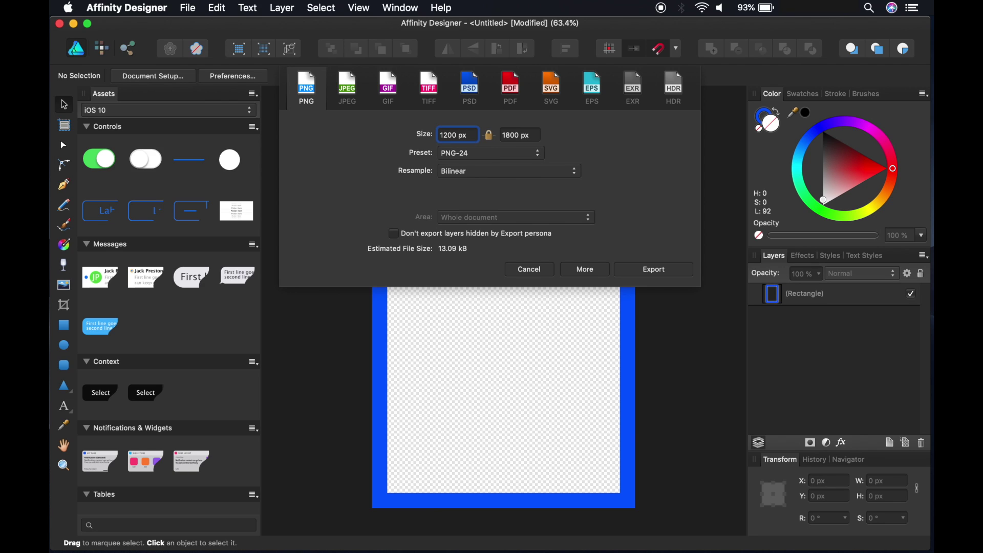
# Check the preset and resampling options for the PNG export, keeping PNG-24 and Bilinear.
pyautogui.click(538, 153)
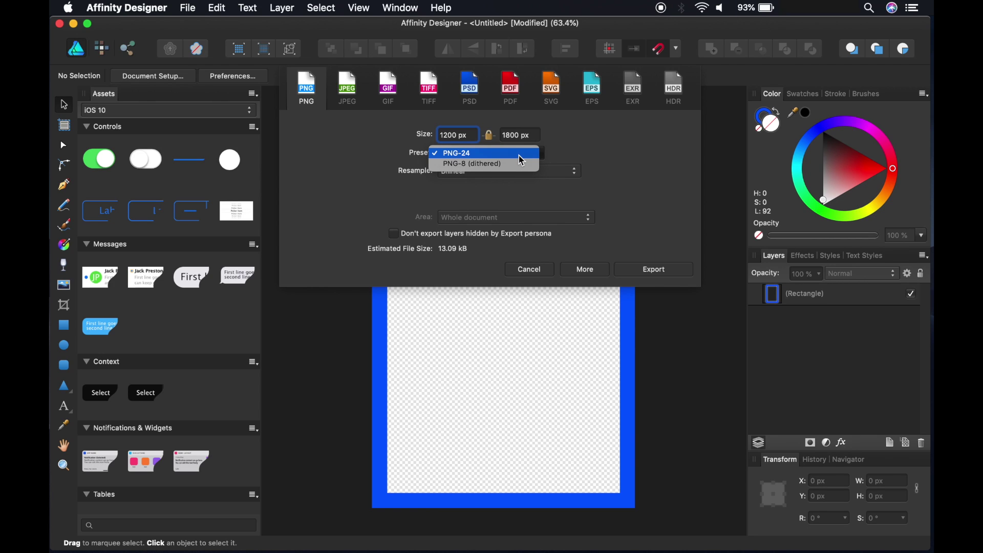
pyautogui.click(520, 153)
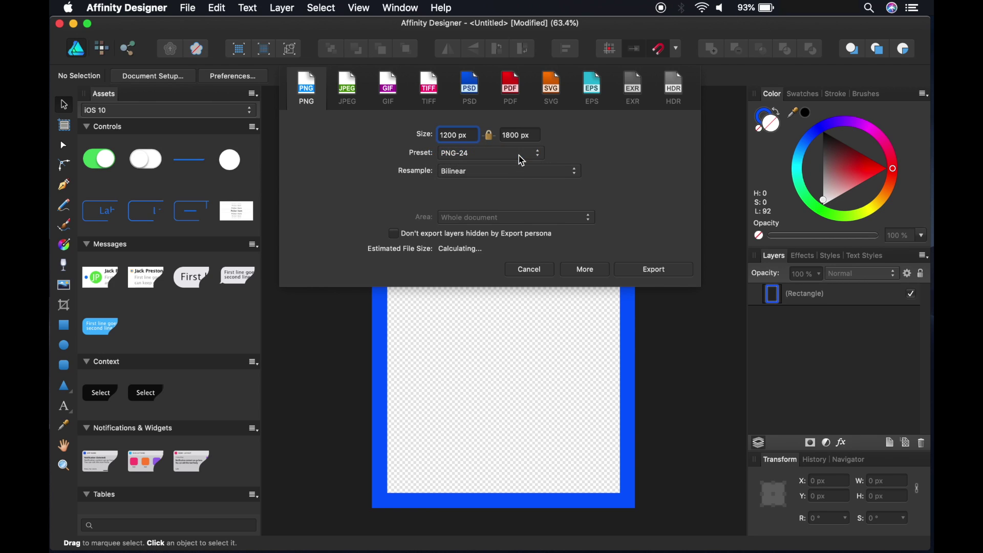
pyautogui.click(576, 175)
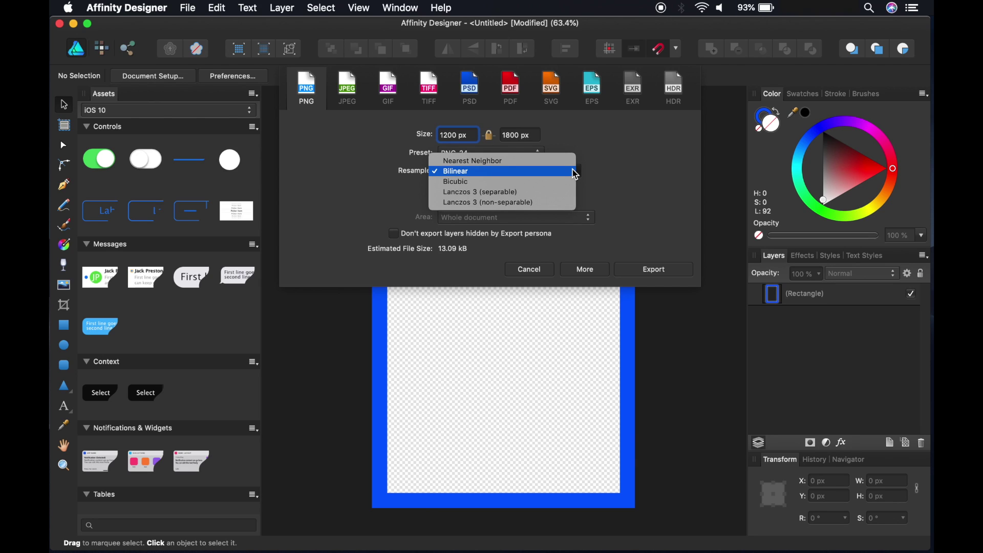
pyautogui.click(615, 173)
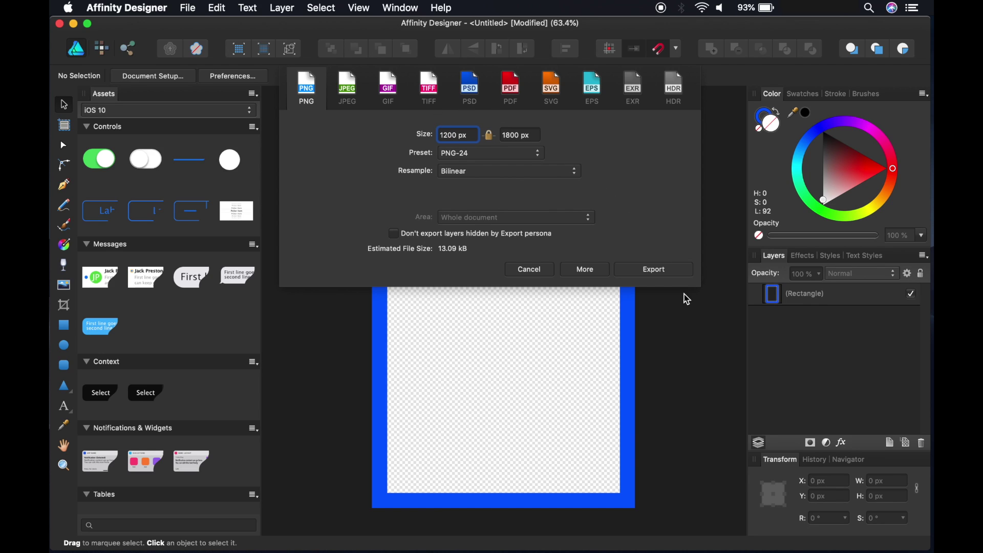
# Export the frame as a PNG file and save it under the name Blue Frame.
pyautogui.click(676, 272)
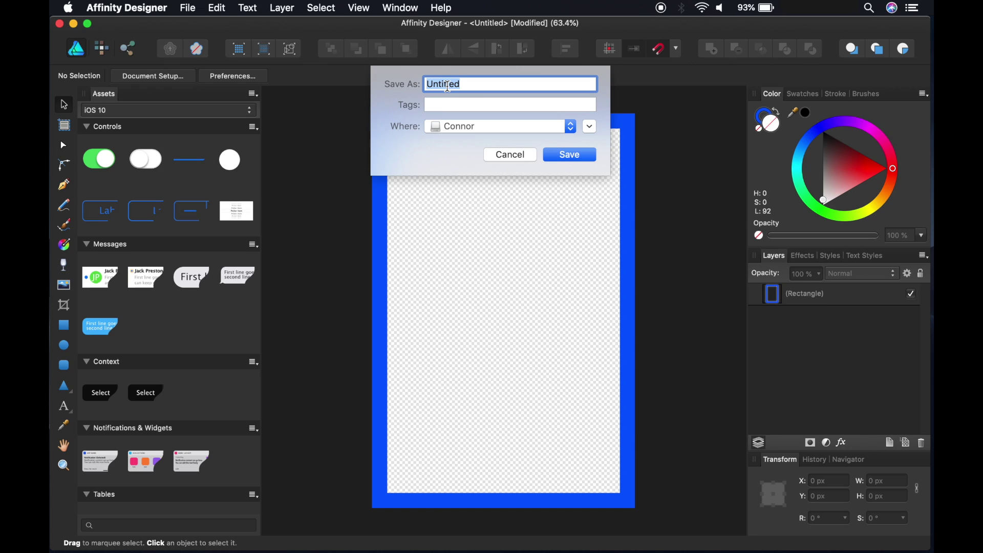
pyautogui.write('Blue Frame')
pyautogui.click(567, 155)
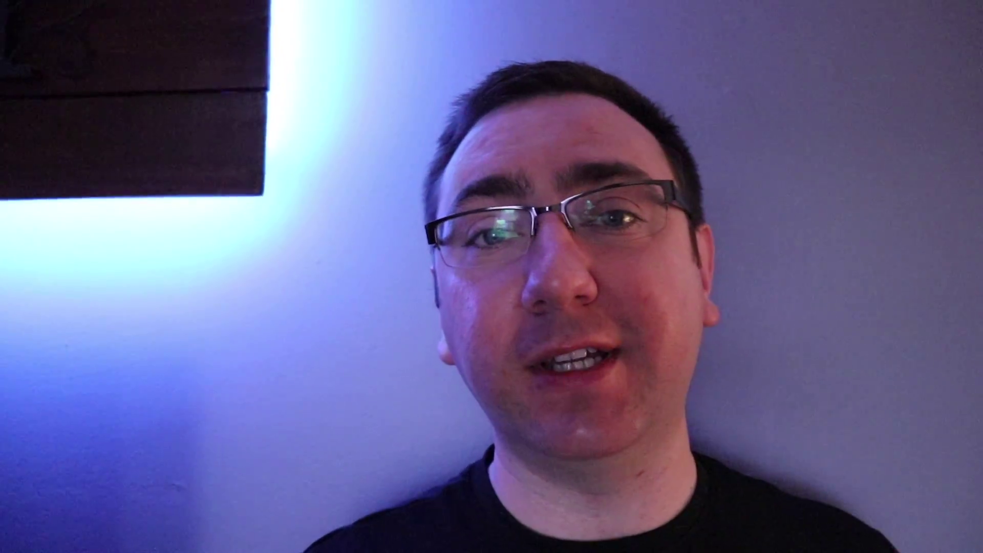